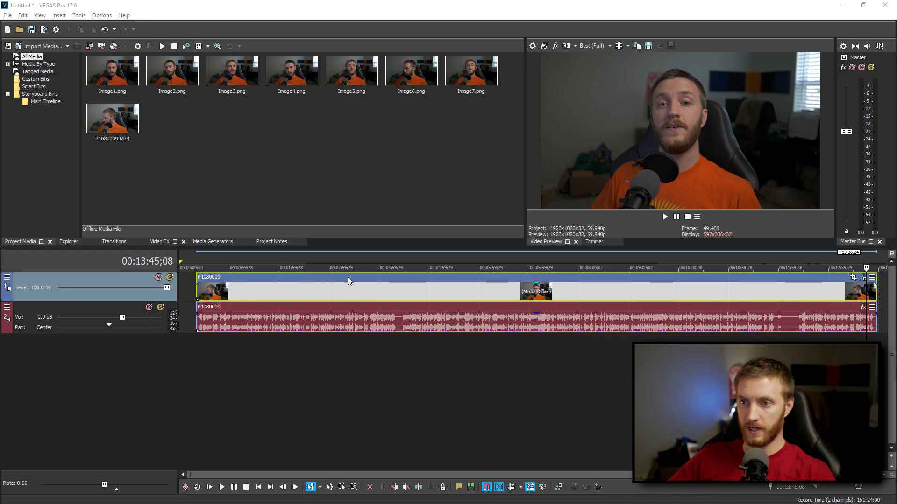
Step: Inspect the still images Image1 through Image7 in the Project Media bin
{"action": "left_click", "coordinate": [107, 91]}
{"action": "left_click", "coordinate": [173, 77]}
{"action": "left_click", "coordinate": [232, 77]}
{"action": "left_click", "coordinate": [287, 78]}
{"action": "left_click", "coordinate": [360, 74]}
{"action": "left_click", "coordinate": [419, 75]}
{"action": "left_click", "coordinate": [473, 73]}
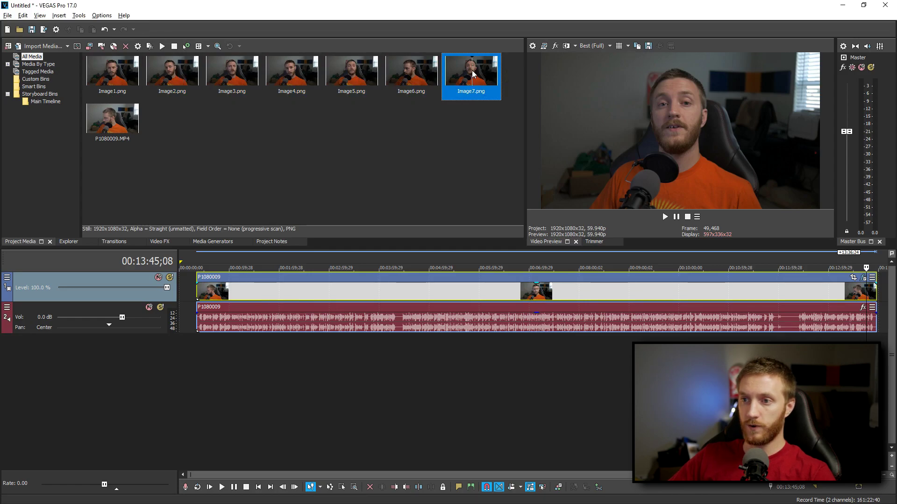
Step: Move P1080009 to about 10:00 and place Image1–Image7 on track 1 at 1:00
{"action": "left_click_drag", "start_coordinate": [251, 299], "coordinate": [729, 299]}
{"action": "left_click", "coordinate": [120, 83]}
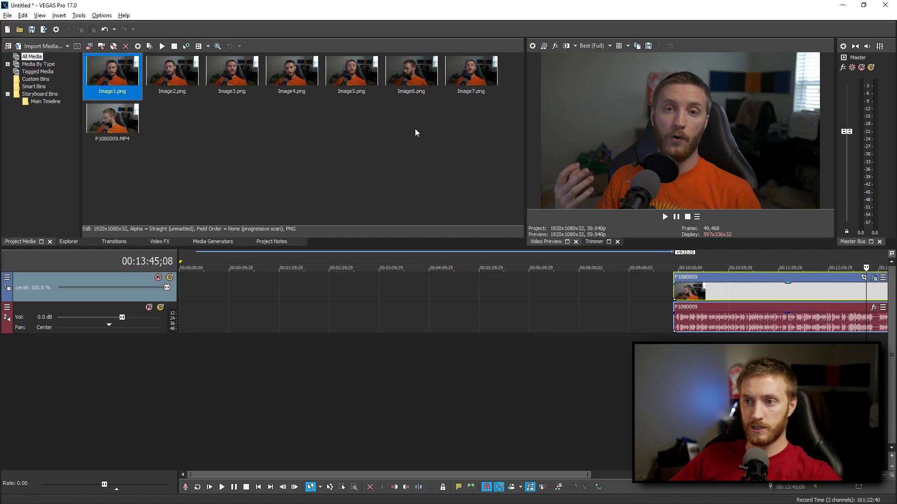
{"action": "left_click", "coordinate": [458, 87], "text": "shift"}
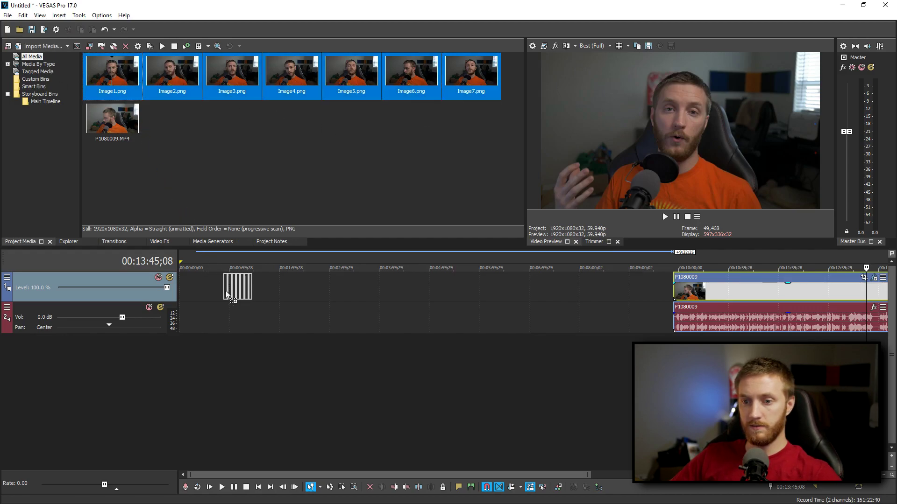
{"action": "left_click_drag", "start_coordinate": [231, 294], "coordinate": [230, 292]}
Step: Select the Default preset of Warp Flow in the Transitions list
{"action": "scroll", "coordinate": [245, 293], "scroll_direction": "up", "scroll_amount": 4}
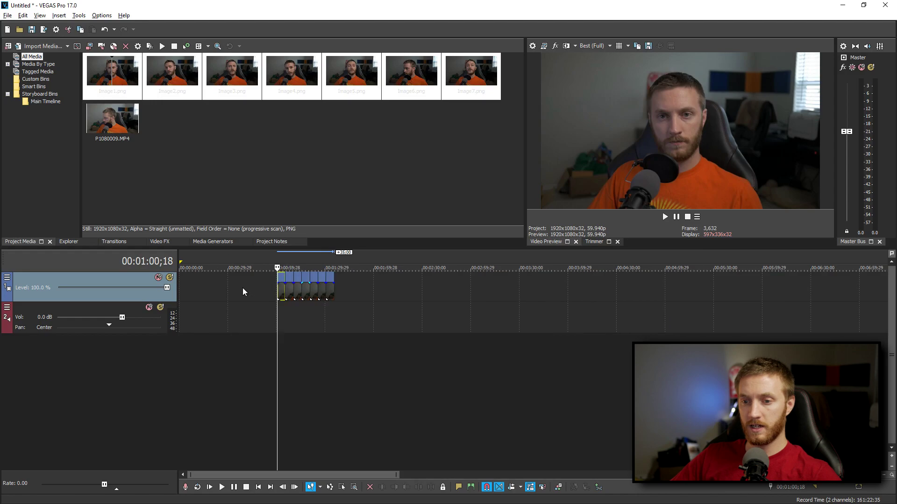
{"action": "scroll", "coordinate": [303, 292], "scroll_direction": "up", "scroll_amount": 2}
{"action": "left_click", "coordinate": [524, 290]}
{"action": "scroll", "coordinate": [524, 289], "scroll_direction": "up", "scroll_amount": 4}
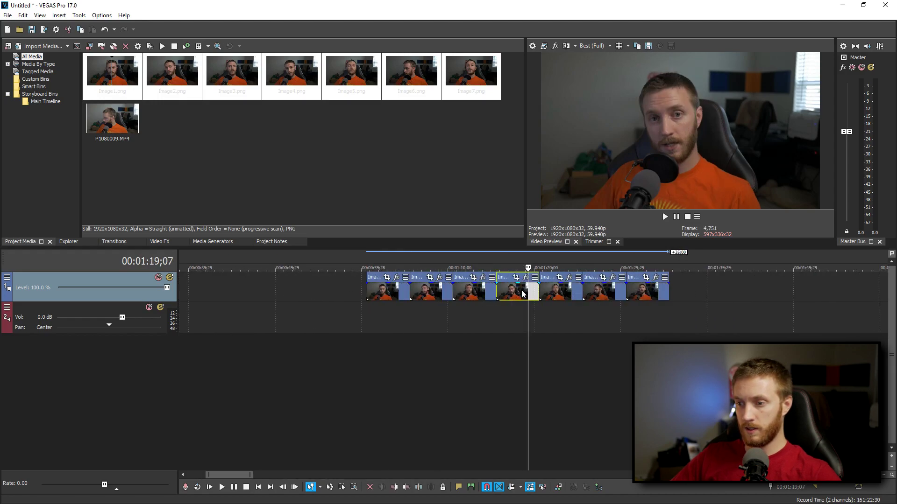
{"action": "left_click", "coordinate": [114, 242]}
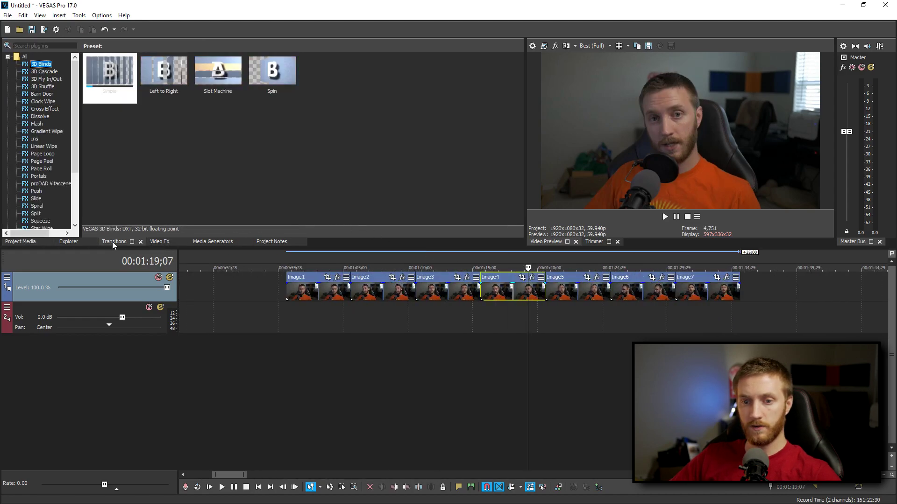
{"action": "scroll", "coordinate": [74, 74], "scroll_direction": "down", "scroll_amount": 3}
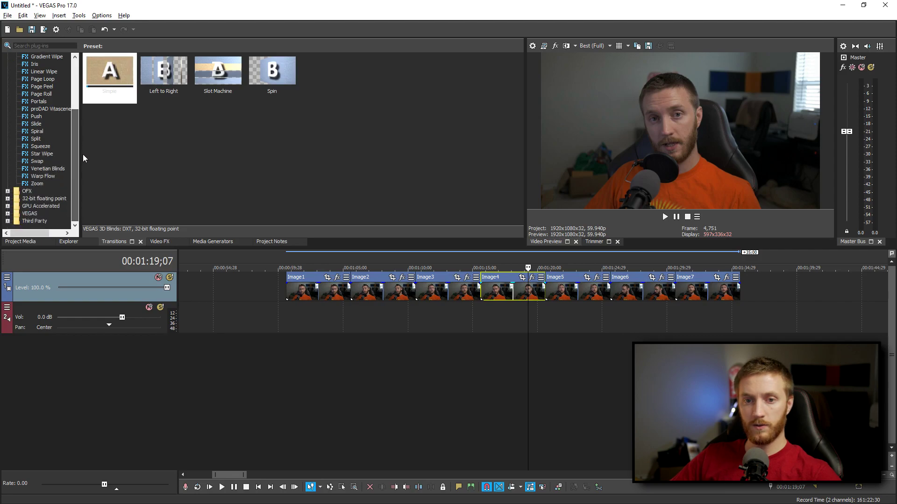
{"action": "left_click", "coordinate": [41, 176]}
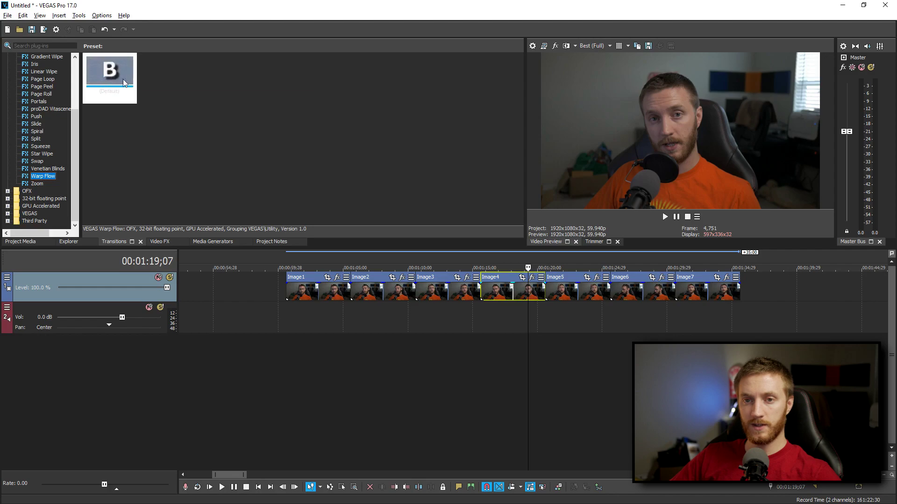
{"action": "left_click", "coordinate": [108, 76]}
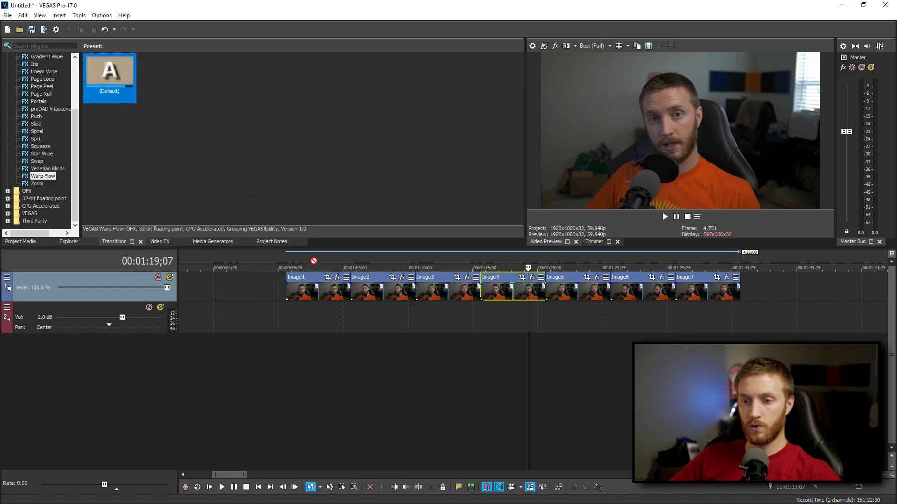
Step: Apply Warp Flow to the Image1–Image2 overlap and close the Video Event FX window
{"action": "left_click_drag", "start_coordinate": [354, 294], "coordinate": [354, 294]}
{"action": "left_click_drag", "start_coordinate": [396, 134], "coordinate": [223, 127]}
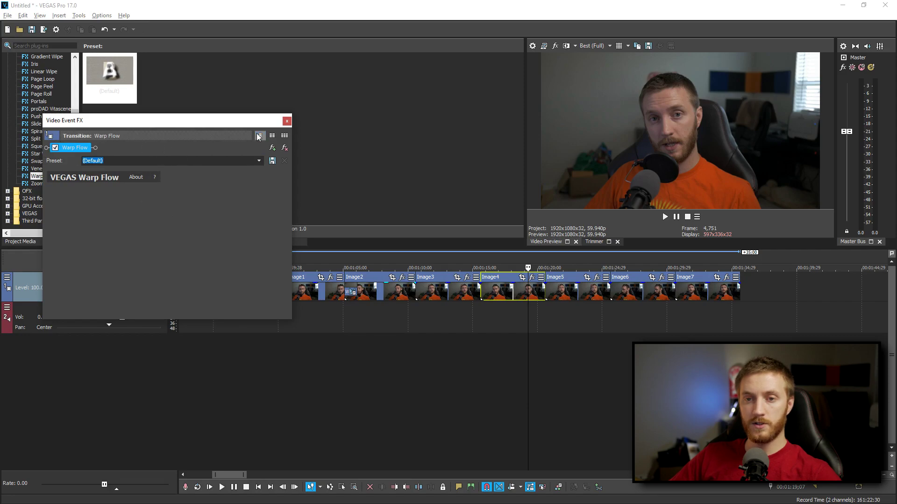
{"action": "left_click", "coordinate": [287, 122]}
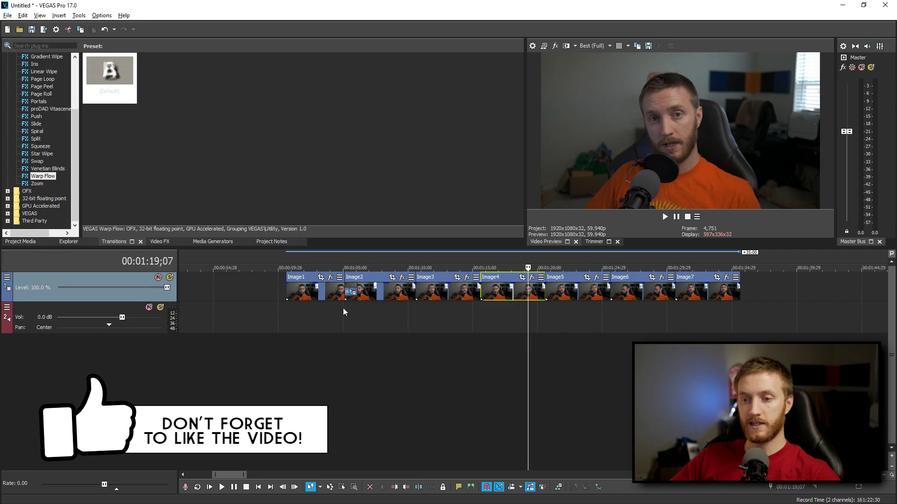
Step: Loop the Image1–Image2 transition and set preview quality to Preview (Auto)
{"action": "left_click_drag", "start_coordinate": [344, 310], "coordinate": [355, 310]}
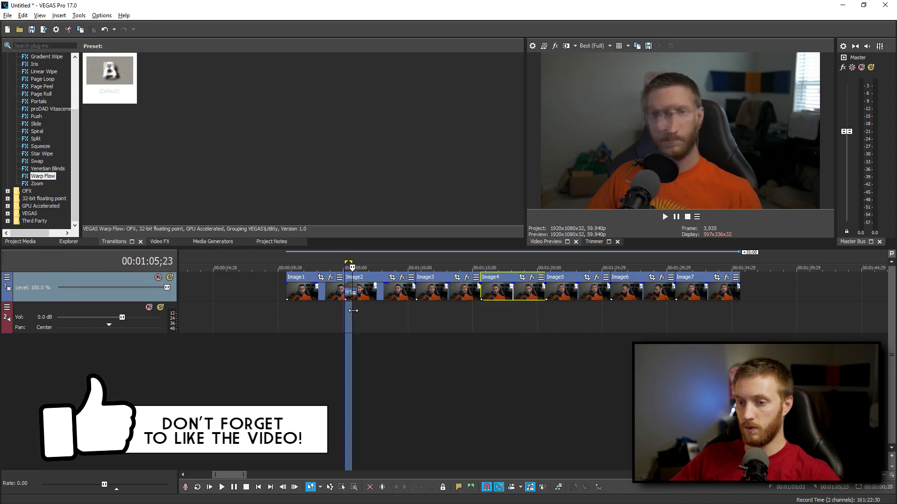
{"action": "left_click", "coordinate": [356, 310]}
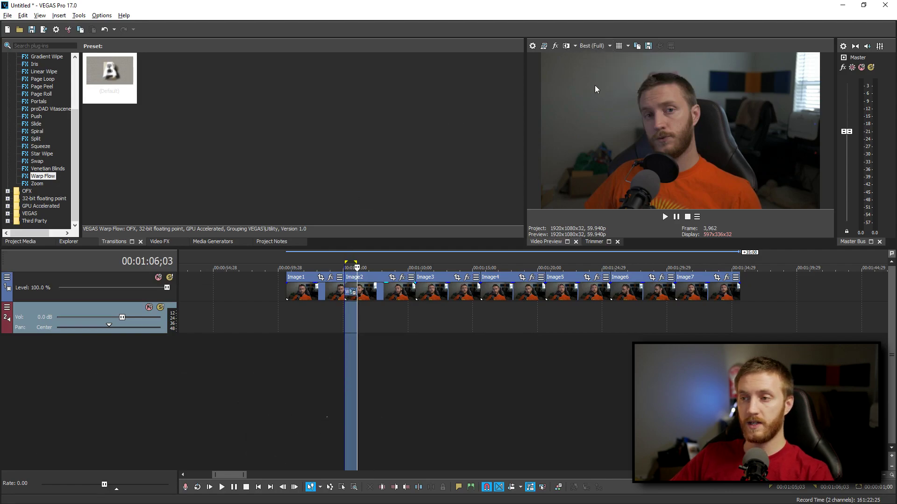
{"action": "left_click", "coordinate": [597, 48]}
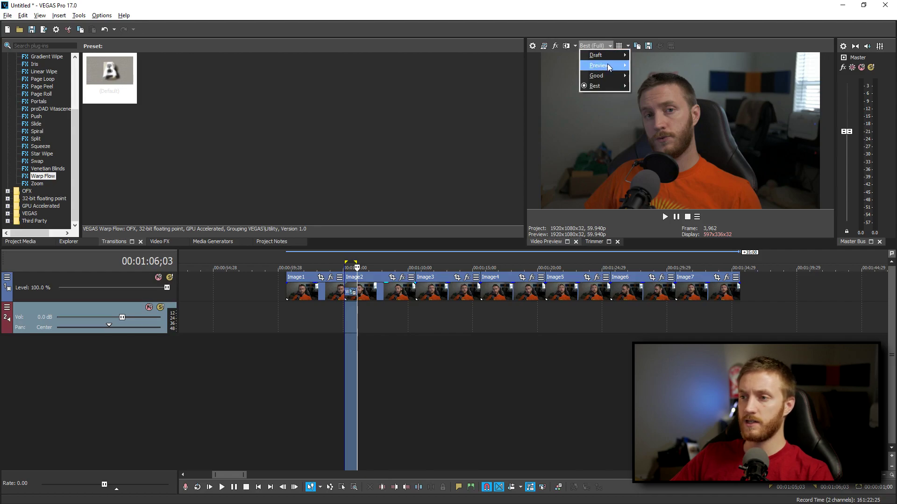
{"action": "mouse_move", "coordinate": [602, 68]}
{"action": "left_click", "coordinate": [644, 66]}
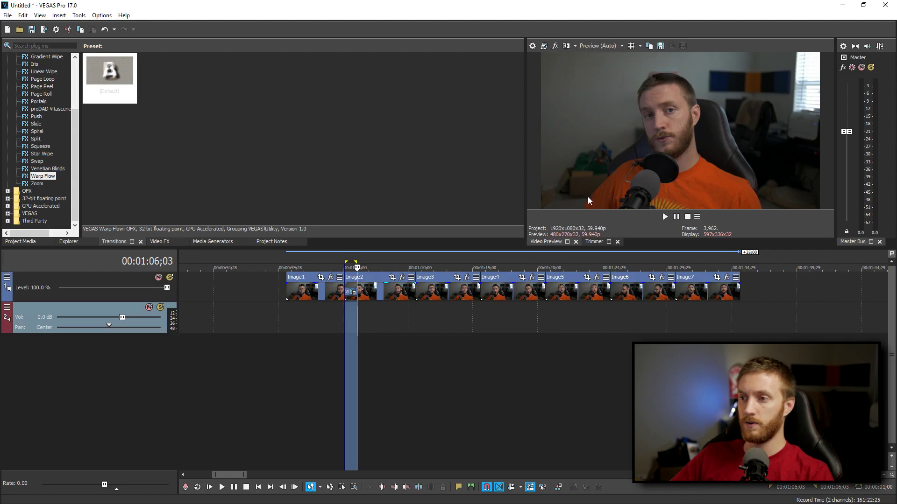
{"action": "scroll", "coordinate": [356, 310], "scroll_direction": "up", "scroll_amount": 5}
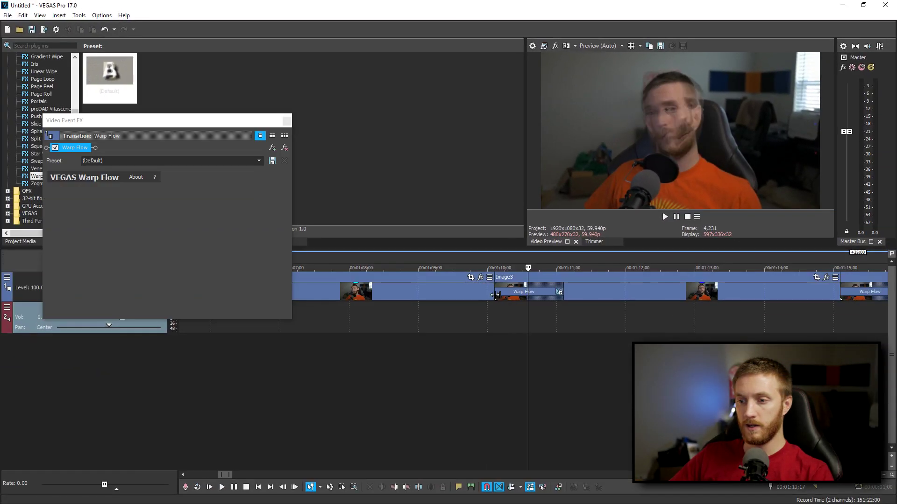
Step: Shorten the Warp Flow crossfade into Image3 and move Image7 clear of Image6
{"action": "left_click_drag", "start_coordinate": [495, 295], "coordinate": [512, 293]}
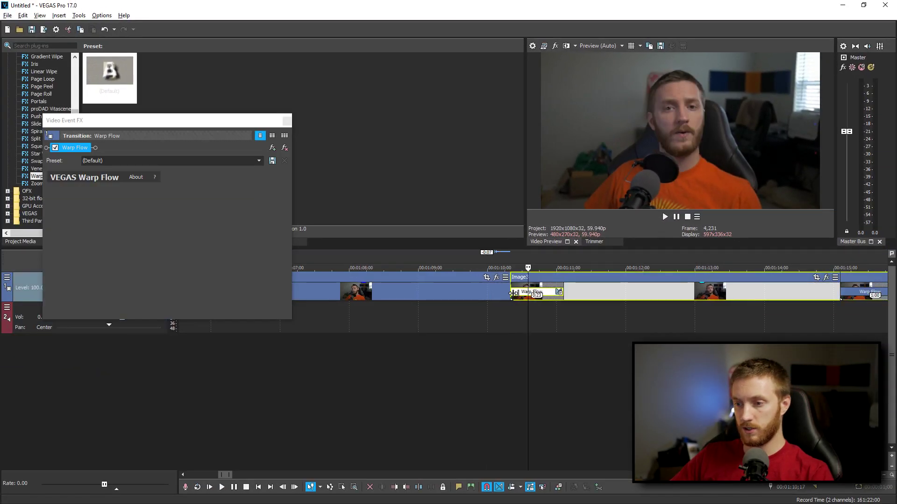
{"action": "left_click_drag", "start_coordinate": [563, 293], "coordinate": [545, 294]}
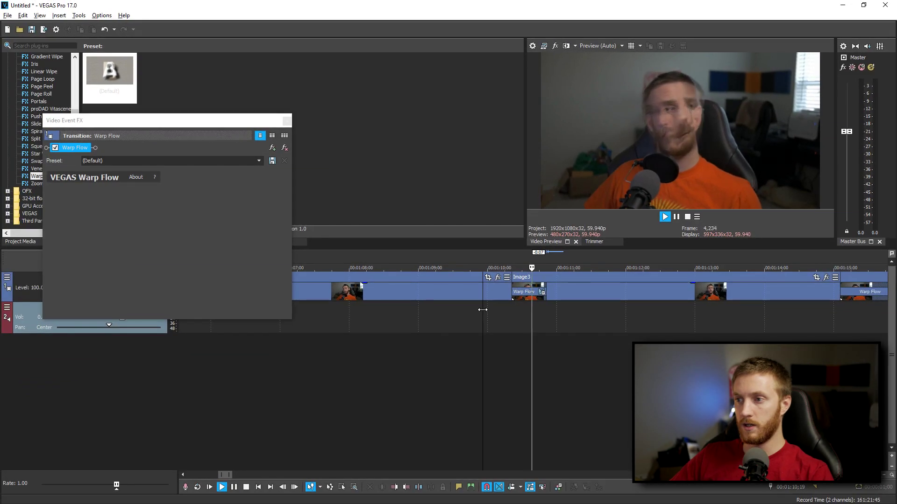
{"action": "scroll", "coordinate": [576, 296], "scroll_direction": "down", "scroll_amount": 6}
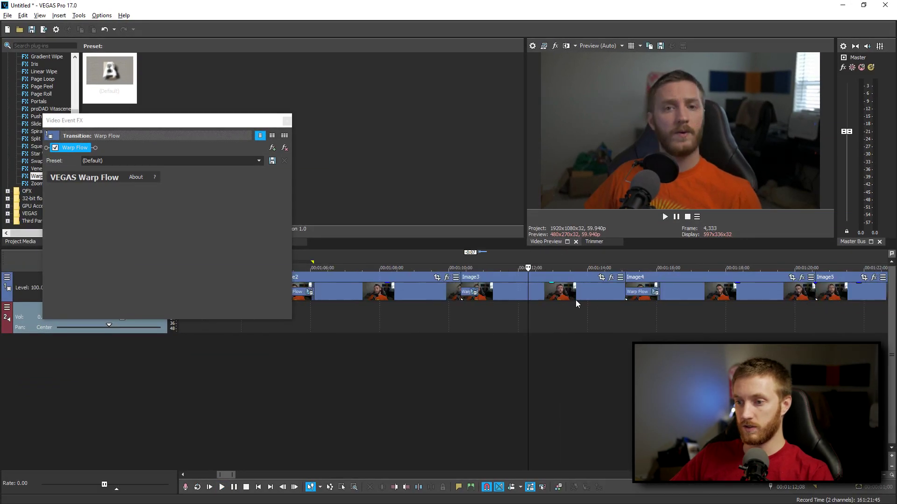
{"action": "left_click", "coordinate": [365, 289]}
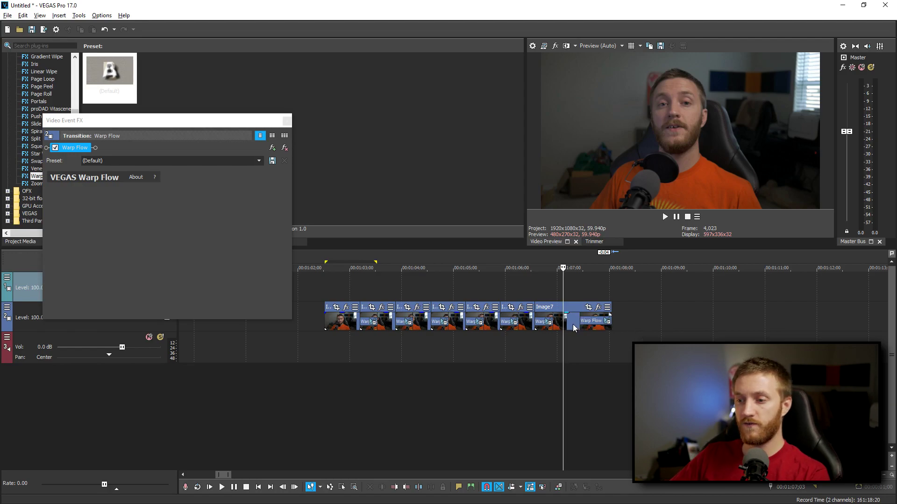
{"action": "left_click_drag", "start_coordinate": [574, 329], "coordinate": [676, 316]}
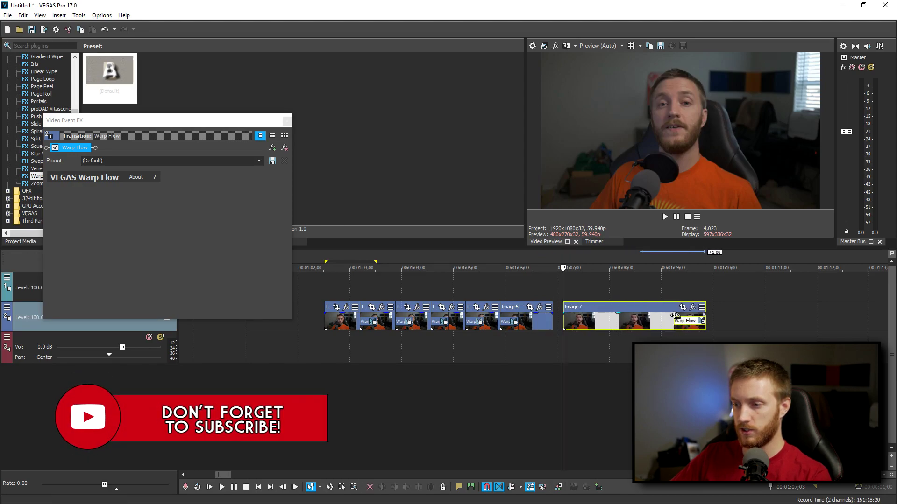
Step: Play Image7's start and stretch its Warp Flow fade-in
{"action": "left_click", "coordinate": [575, 346]}
{"action": "key", "text": "space"}
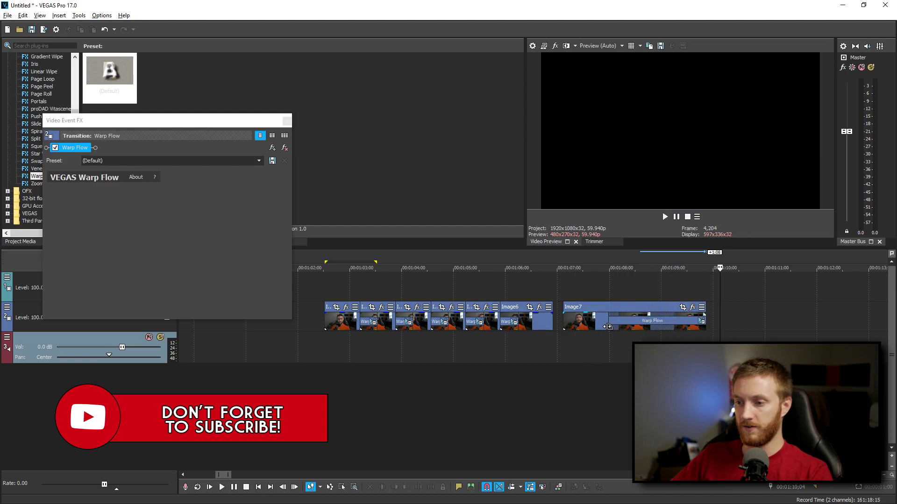
{"action": "left_click", "coordinate": [607, 327]}
{"action": "left_click_drag", "start_coordinate": [606, 323], "coordinate": [718, 330]}
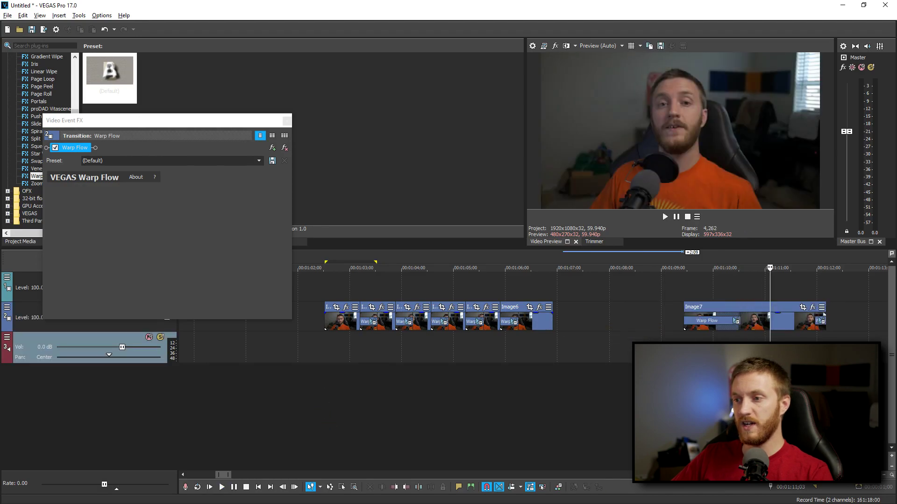
Step: Lengthen Image7's Warp Flow fade, play it back, and move Image7 closer to Image6
{"action": "left_click", "coordinate": [665, 268]}
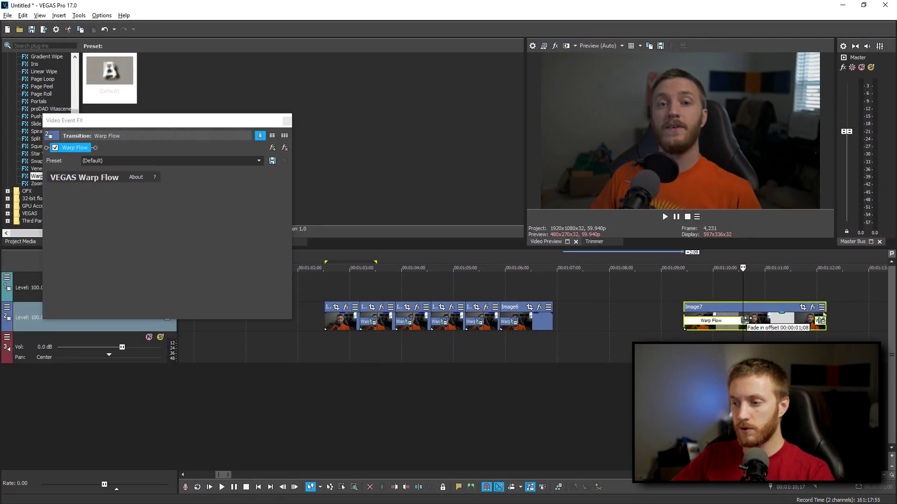
{"action": "left_click_drag", "start_coordinate": [737, 321], "coordinate": [749, 321]}
{"action": "key", "text": "space"}
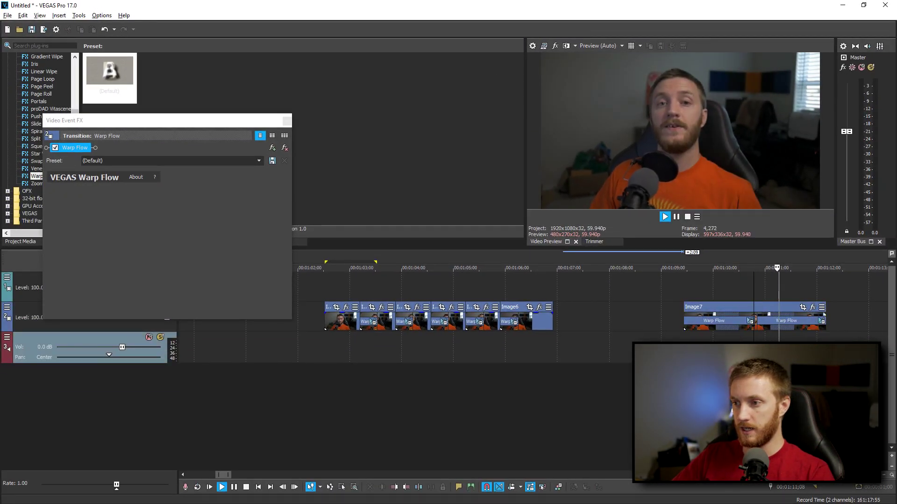
{"action": "key", "text": "space"}
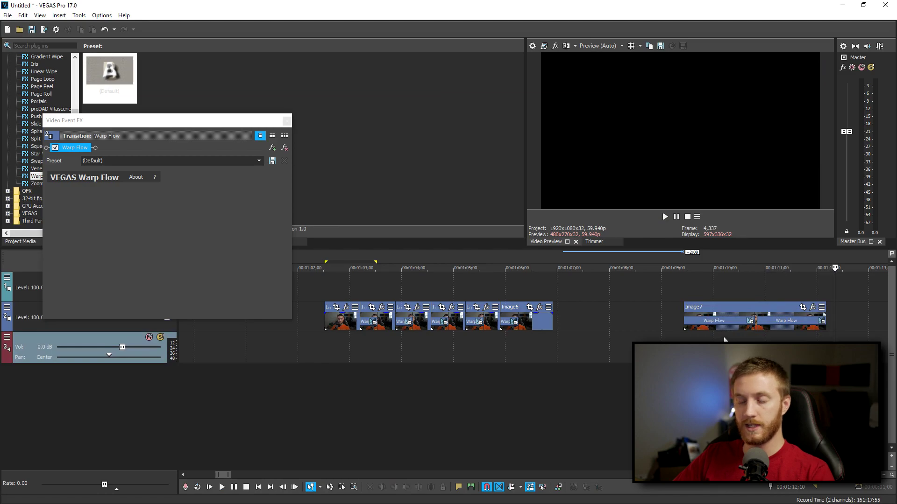
{"action": "left_click_drag", "start_coordinate": [723, 312], "coordinate": [631, 312]}
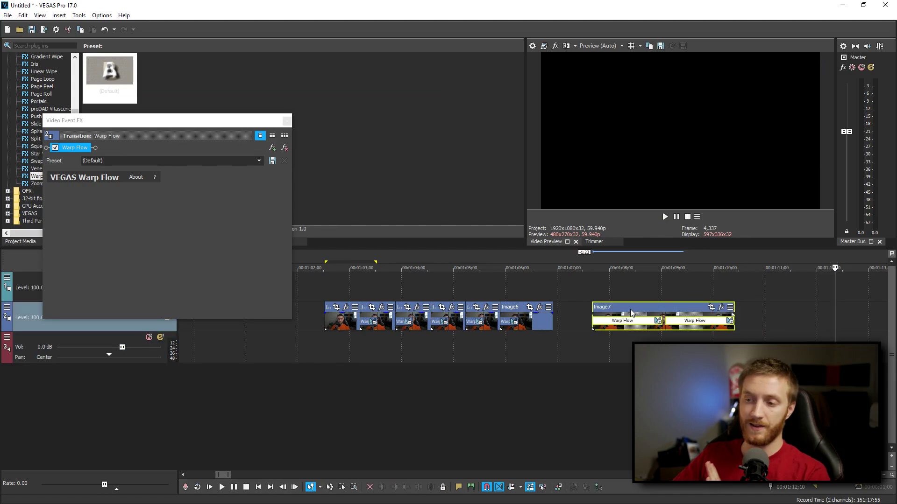